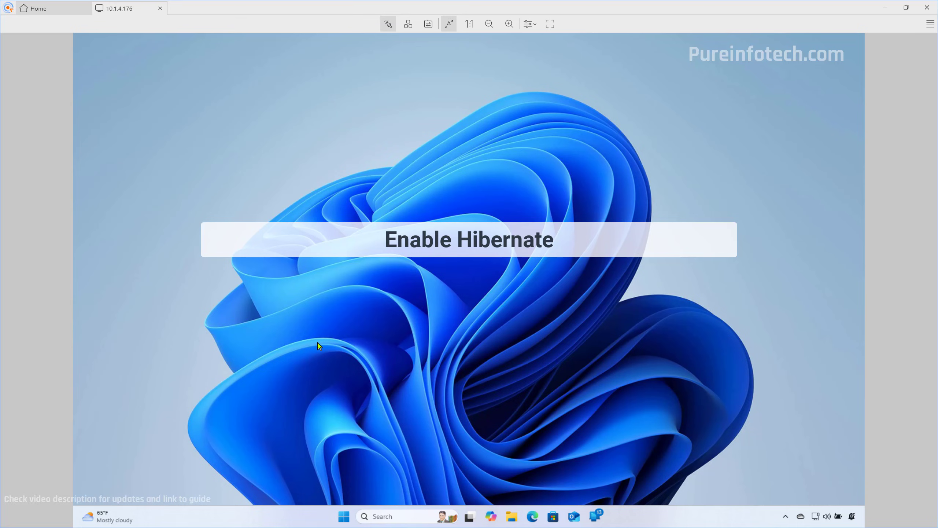
Launch Windows Terminal as administrator from a Start menu search for 'tem'.
key(super)
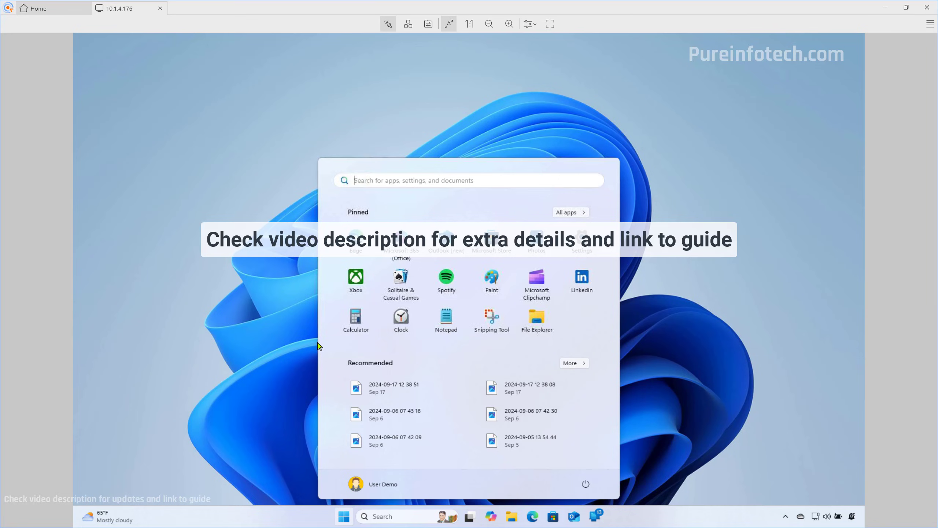
text(tem)
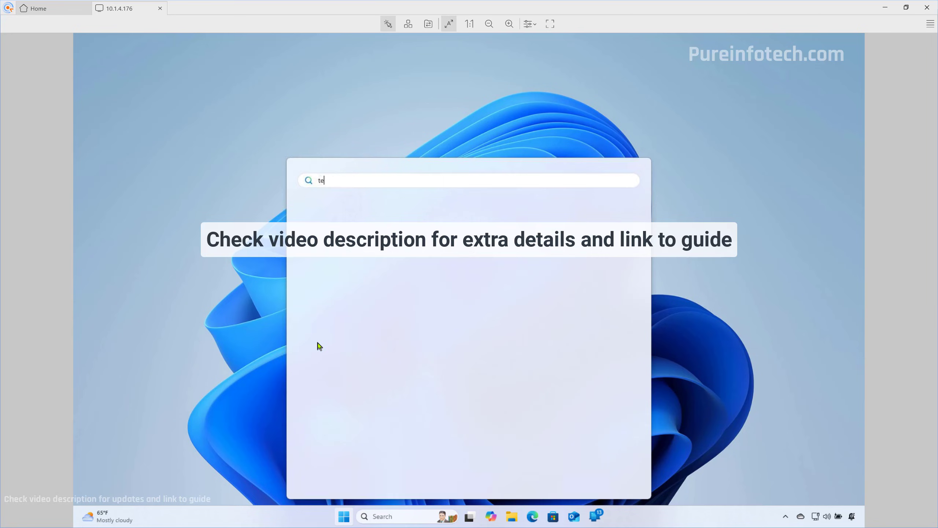
right_click(363, 259)
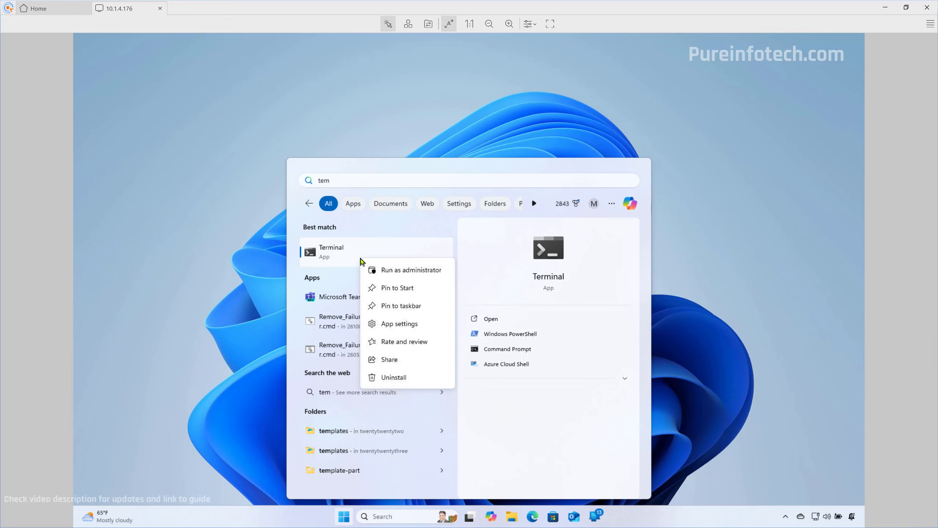
click(387, 271)
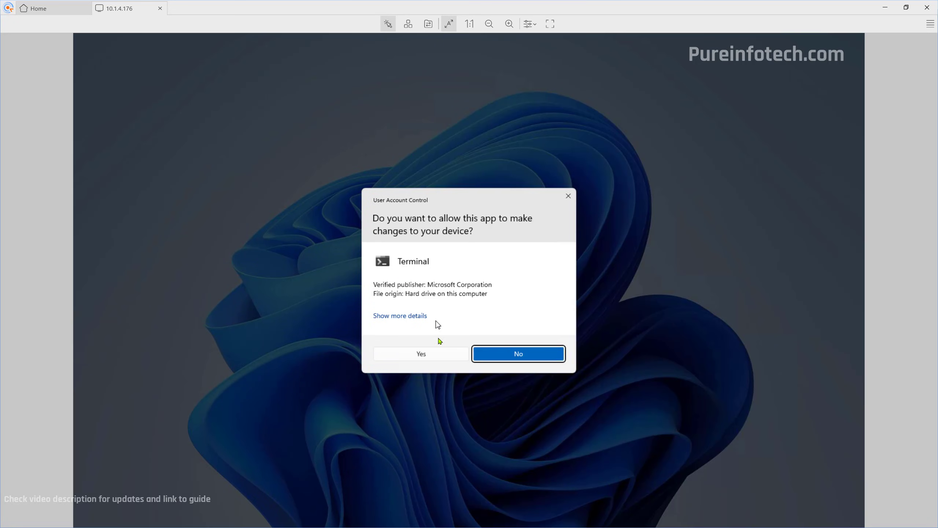
click(439, 357)
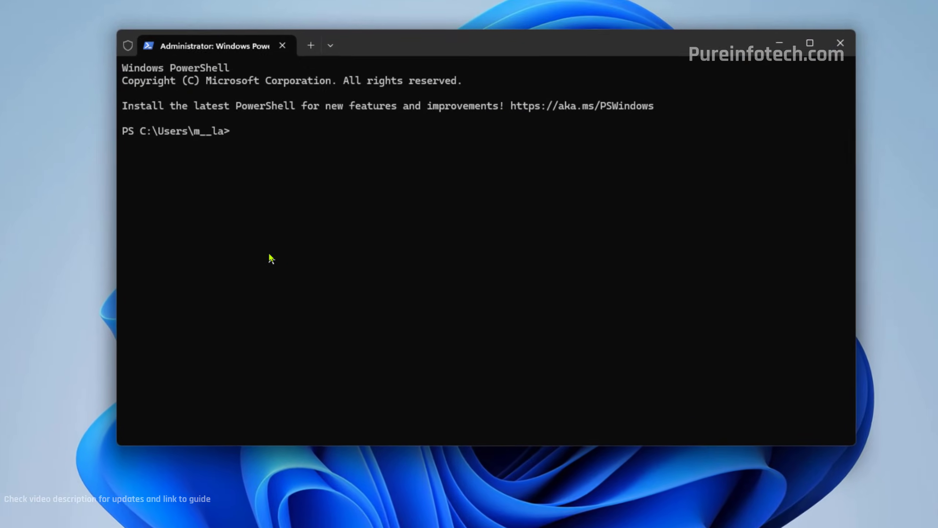
click(318, 44)
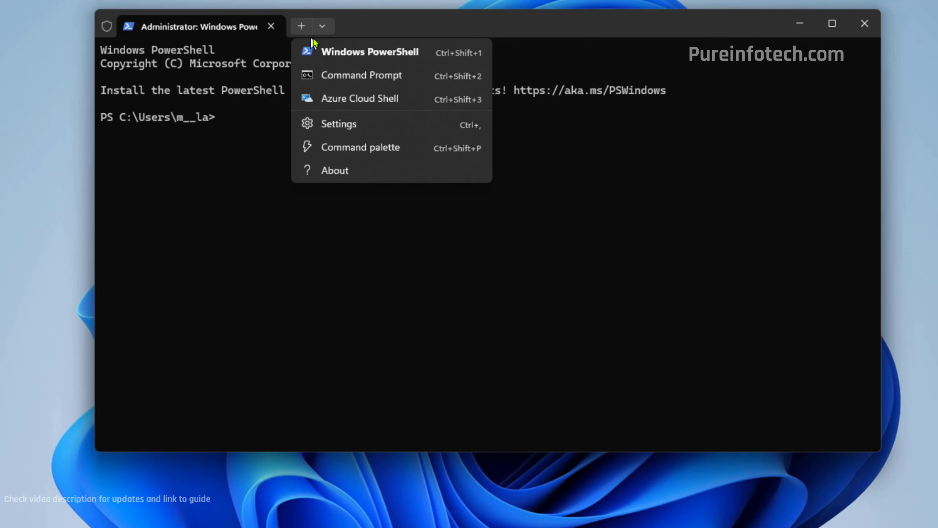
Open a Command Prompt tab and run powercfg /availablesleepstates.
click(340, 79)
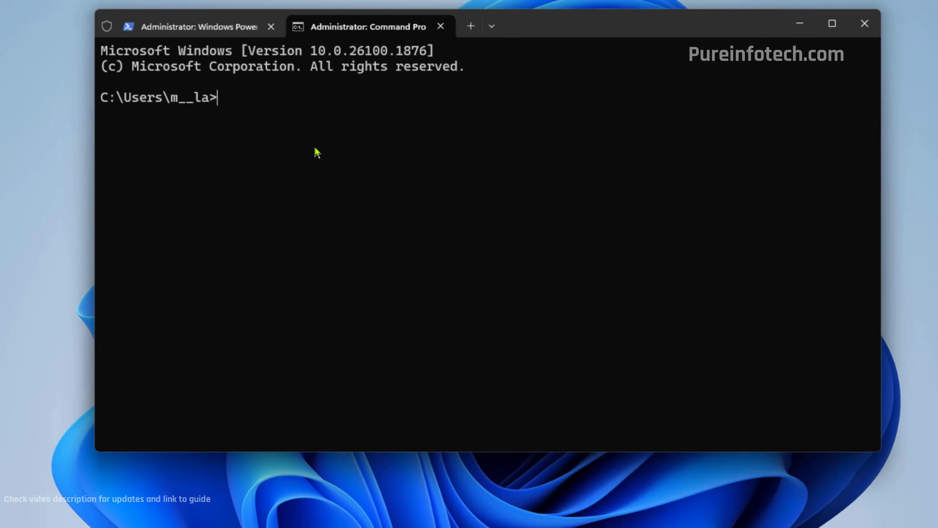
text(powercfg /availablesleepstates)
key(Return)
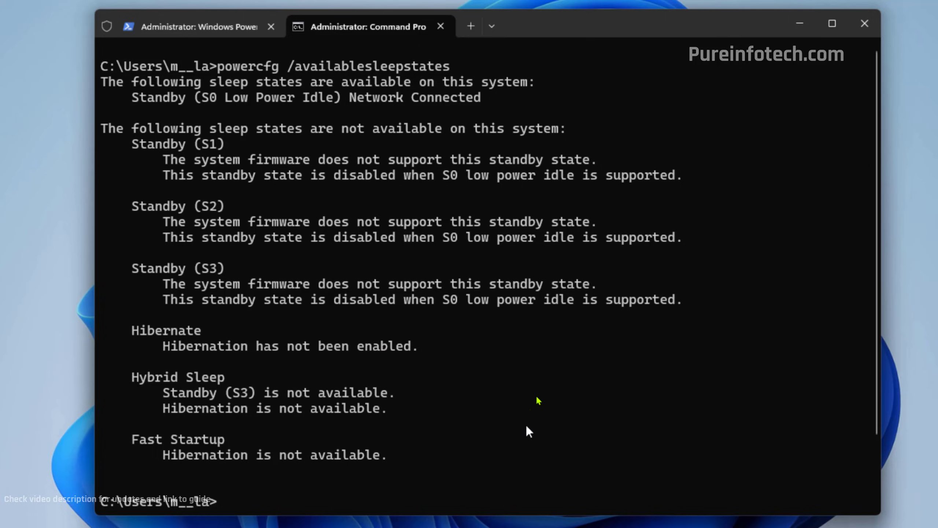
Turn hibernation on with powercfg /hibernate on and rerun the sleep-states check.
text(powercfg /hibernate on)
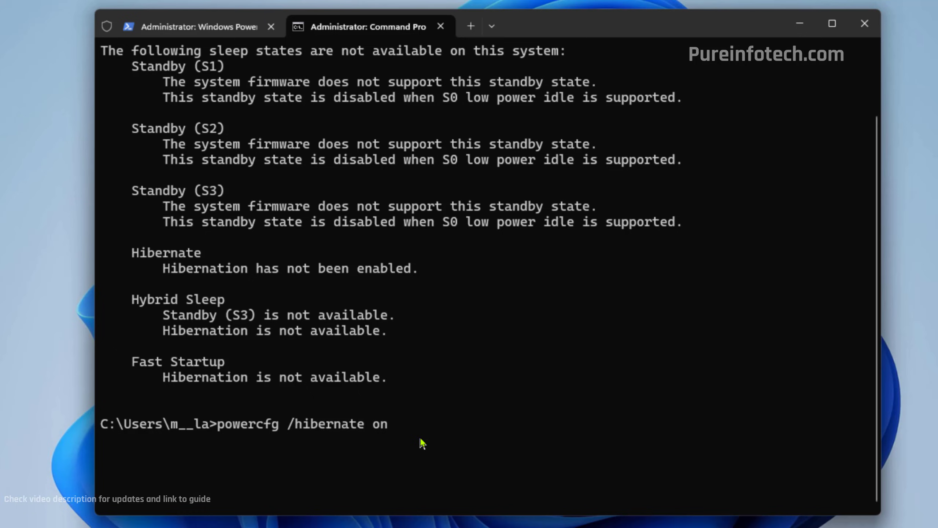
key(Return)
key(Up)
key(Up)
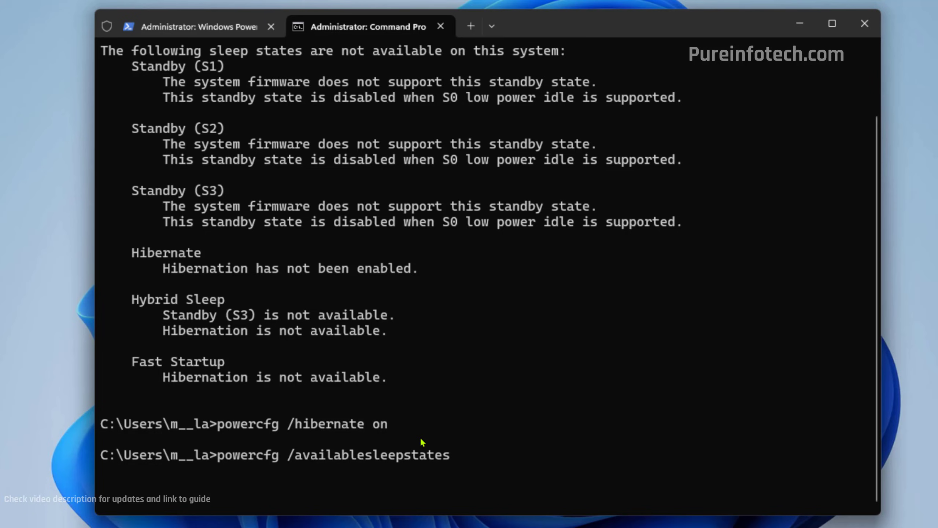
key(Return)
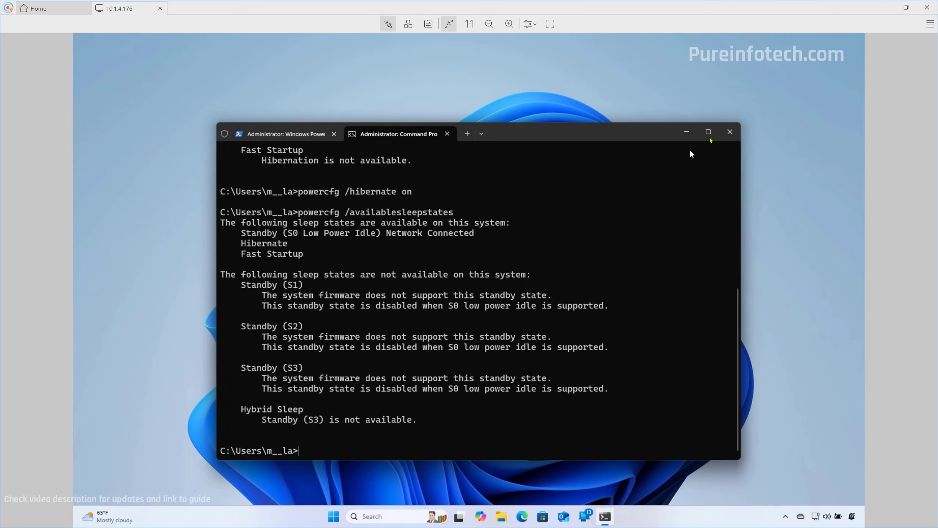
Close all Terminal tabs and check the Start menu's power choices.
click(730, 132)
click(441, 315)
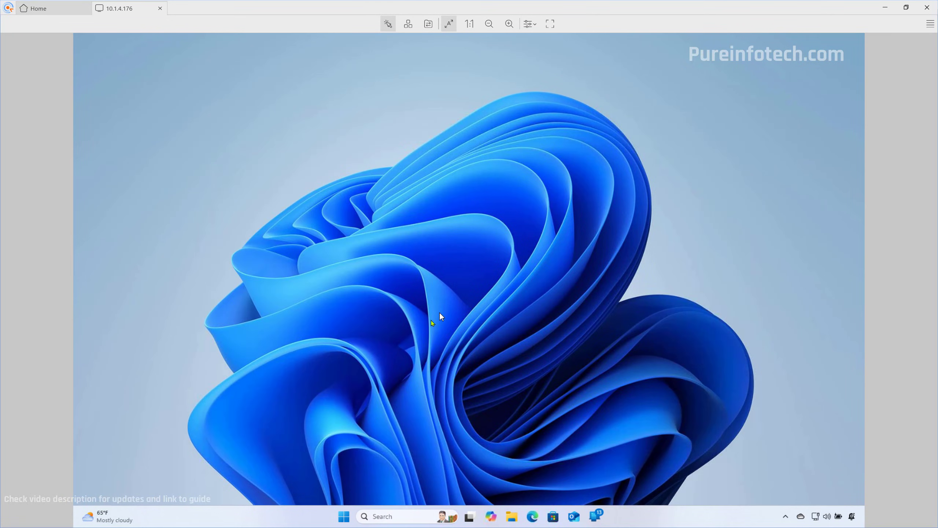
click(344, 516)
click(582, 486)
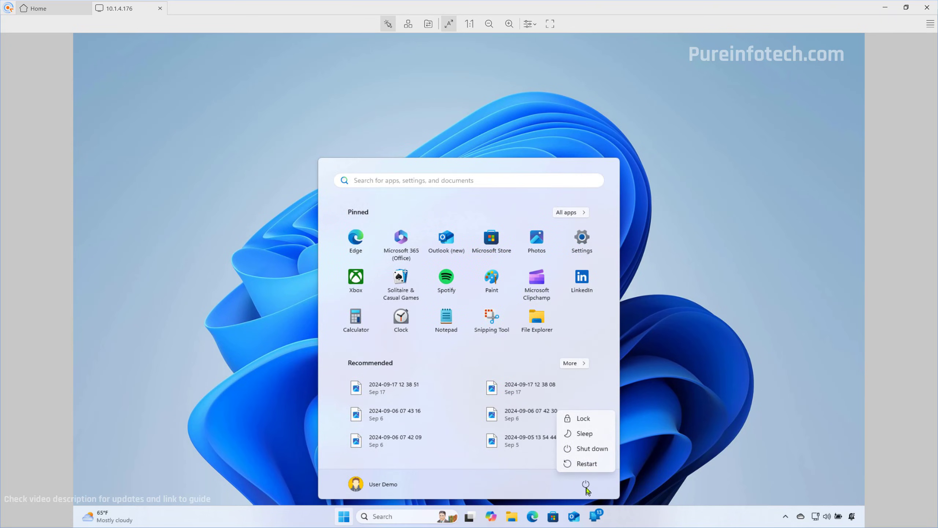
click(586, 464)
In Control Panel's power button settings, tick Hibernate for the Power menu and save.
click(442, 185)
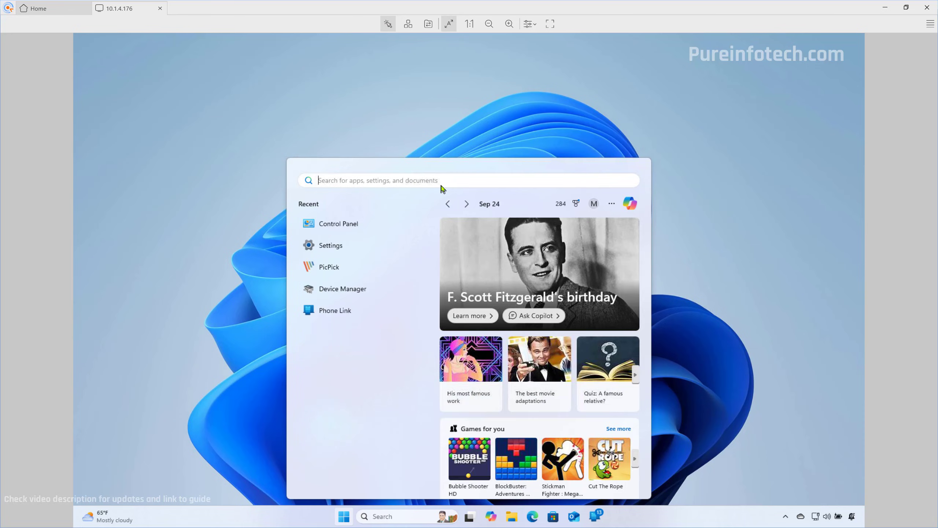
text(contr)
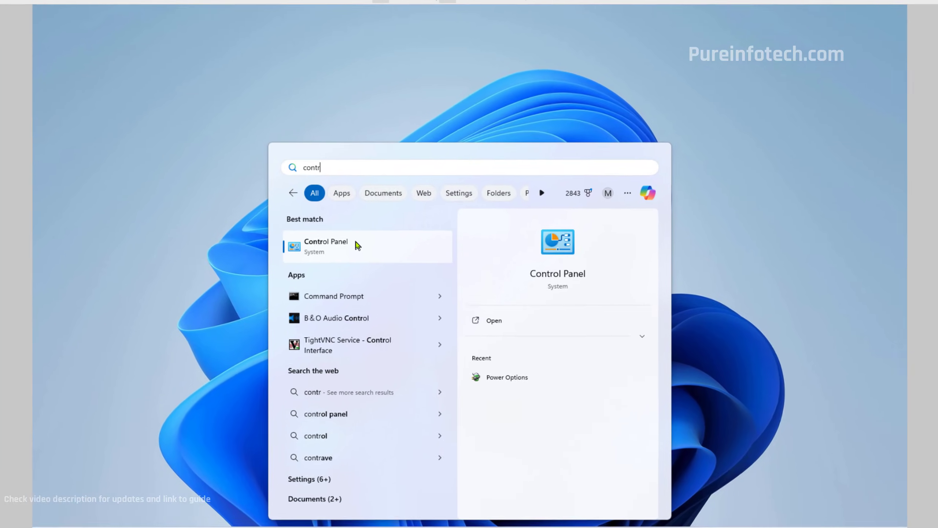
click(356, 247)
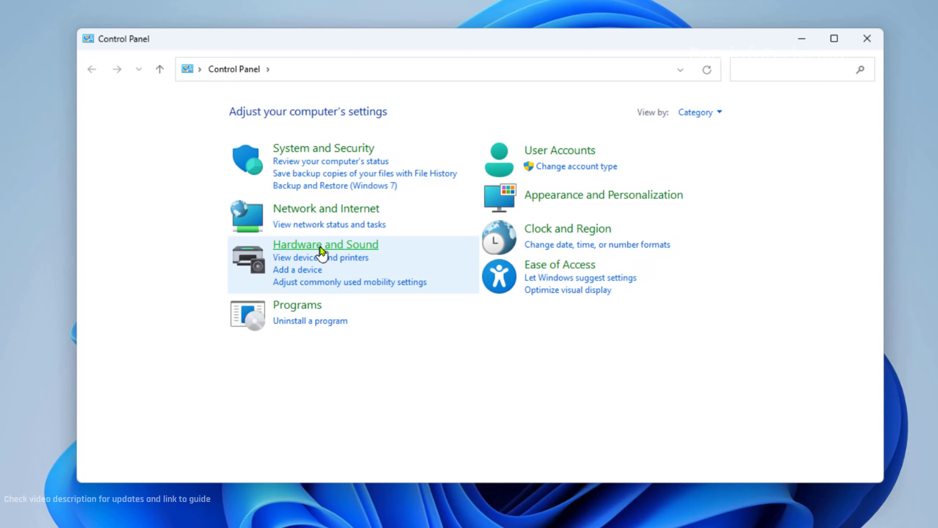
click(319, 248)
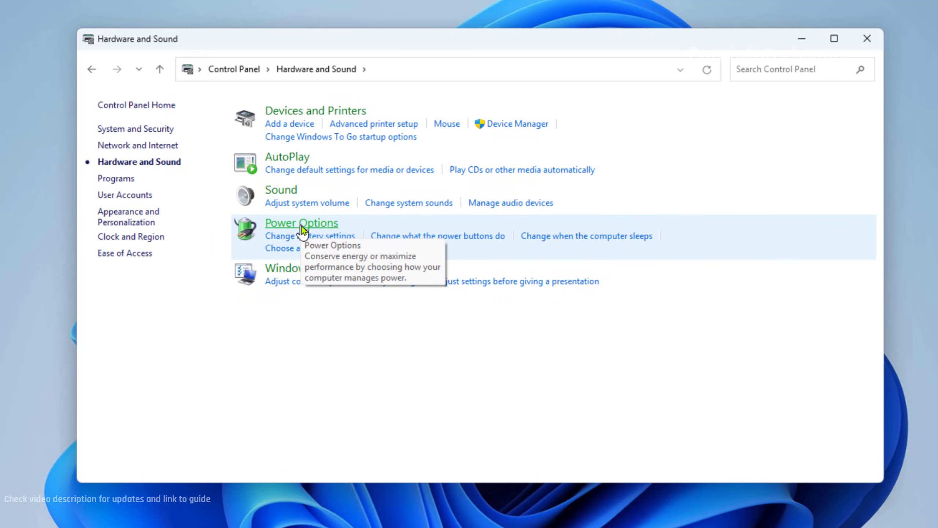
click(302, 226)
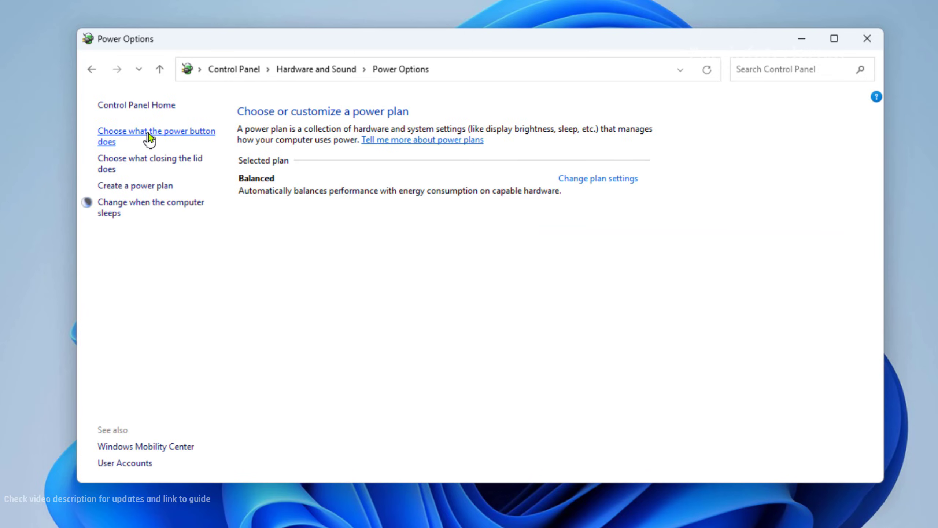
click(149, 137)
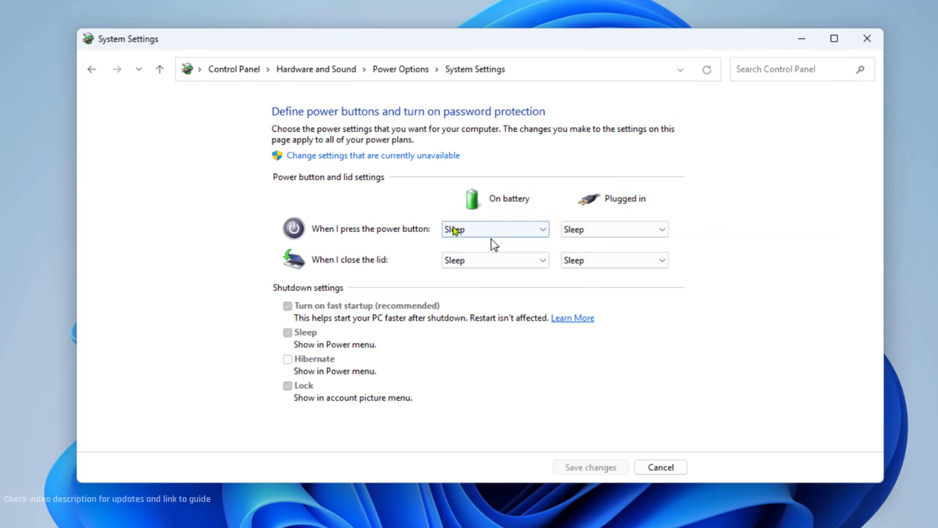
click(342, 160)
click(288, 342)
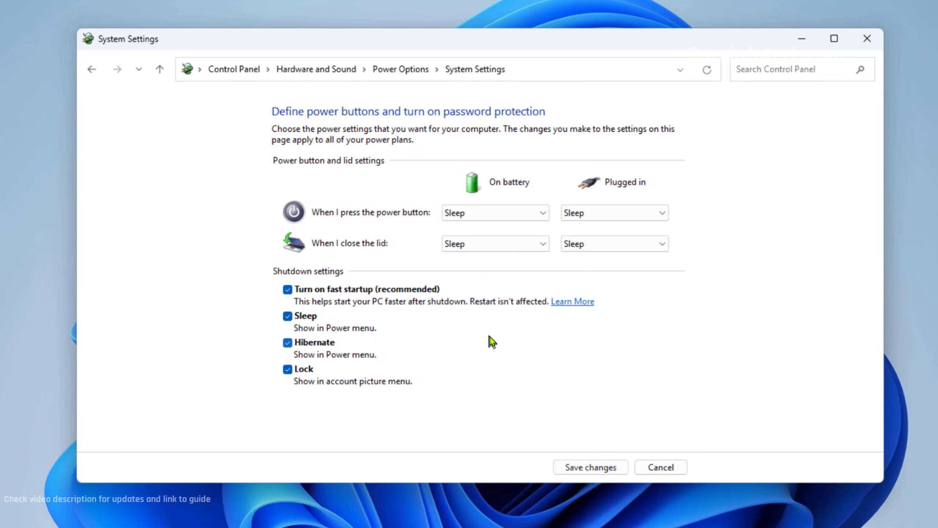
click(581, 469)
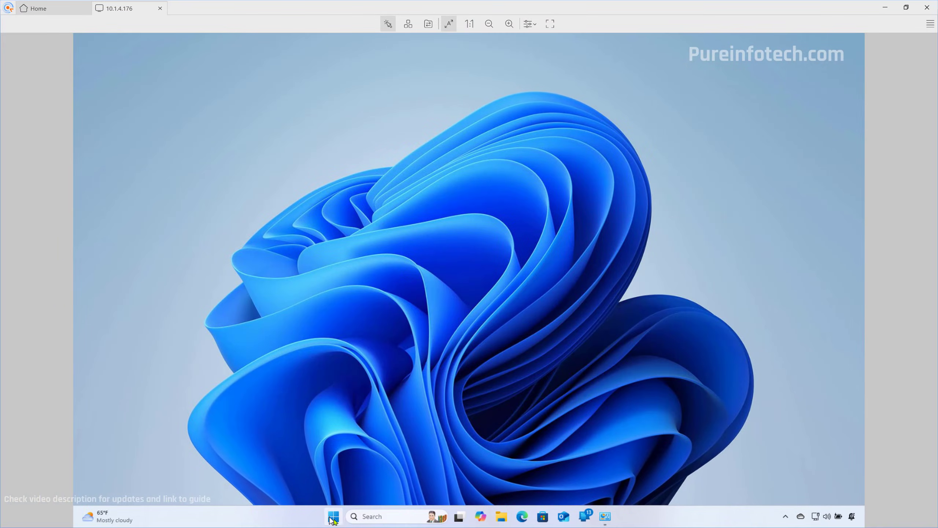
Show the Start menu's power choices to confirm Hibernate now appears.
click(333, 517)
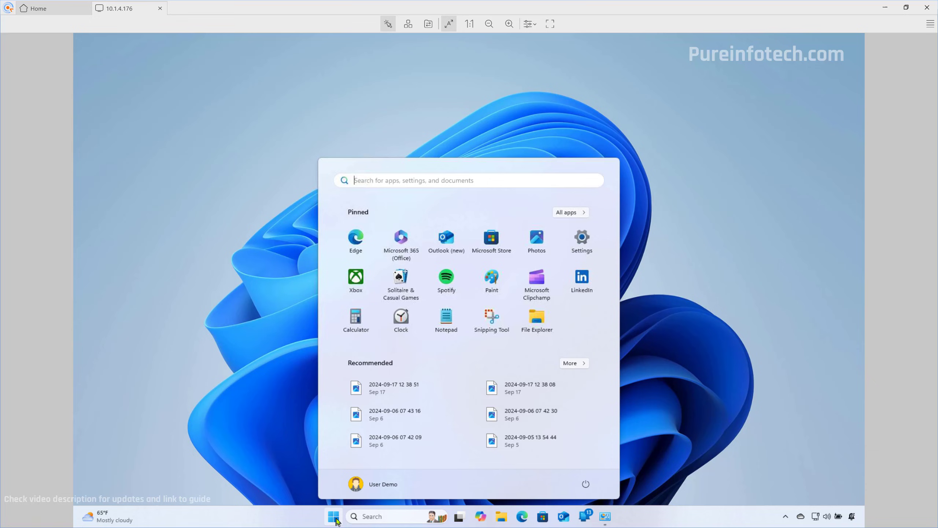
click(585, 484)
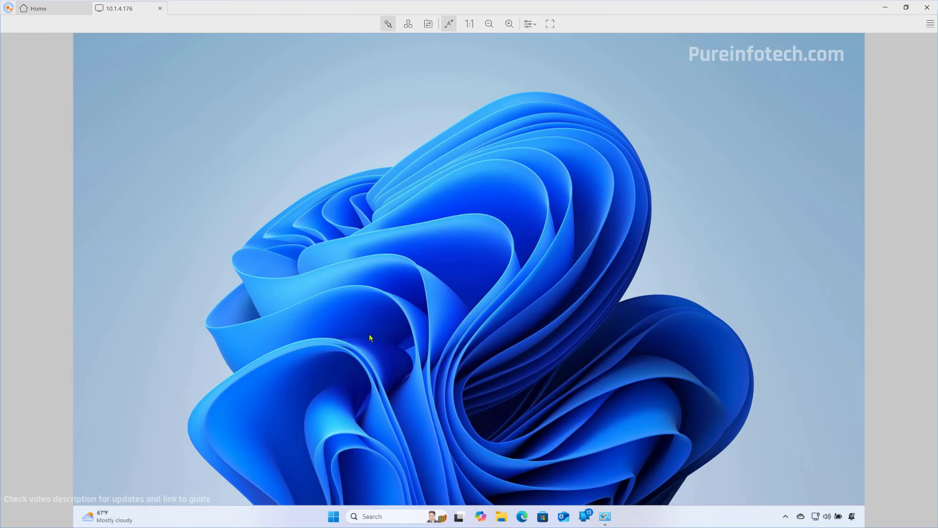
In Power & battery, set plugged-in power button, plugged-in lid and on-battery power button to Hibernate.
click(333, 517)
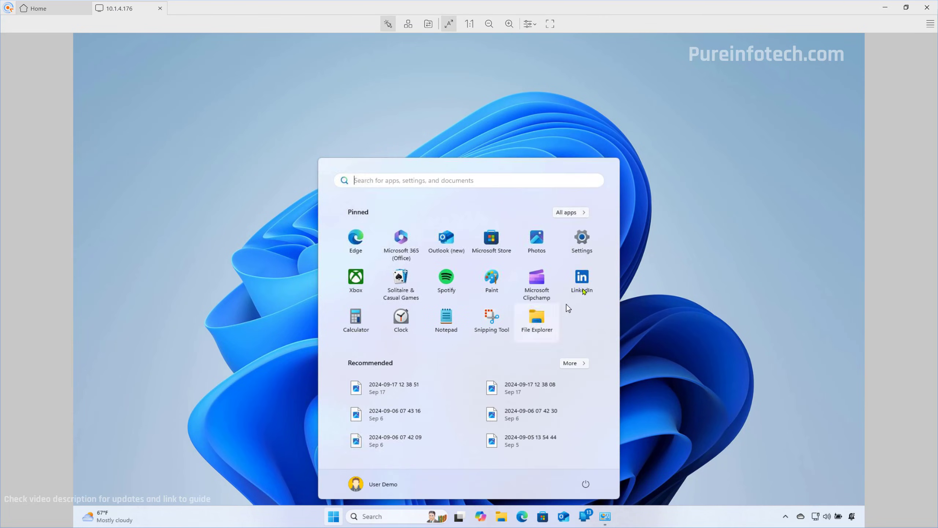
click(582, 239)
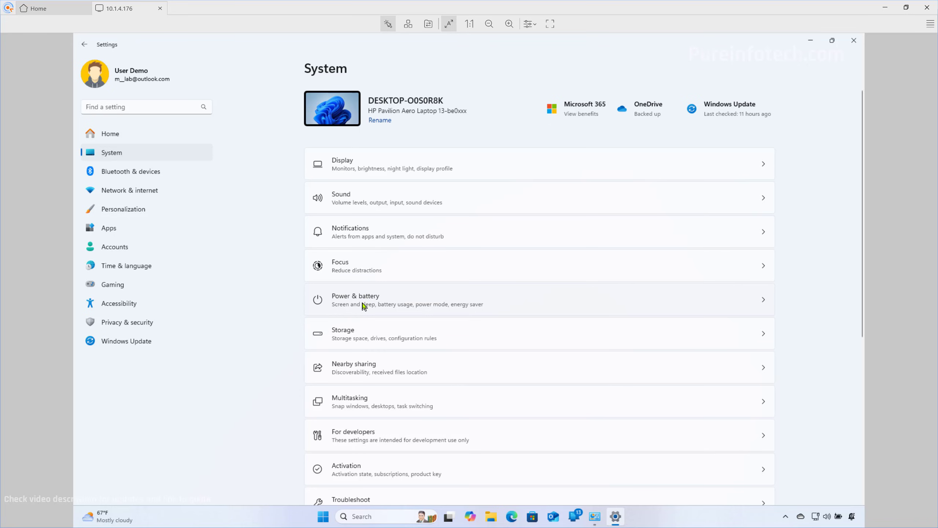
click(364, 306)
click(361, 320)
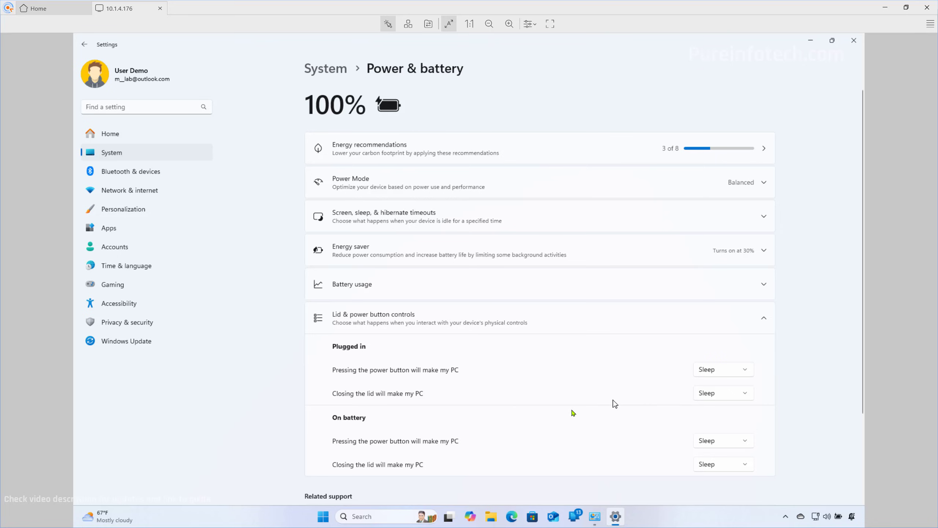
click(740, 368)
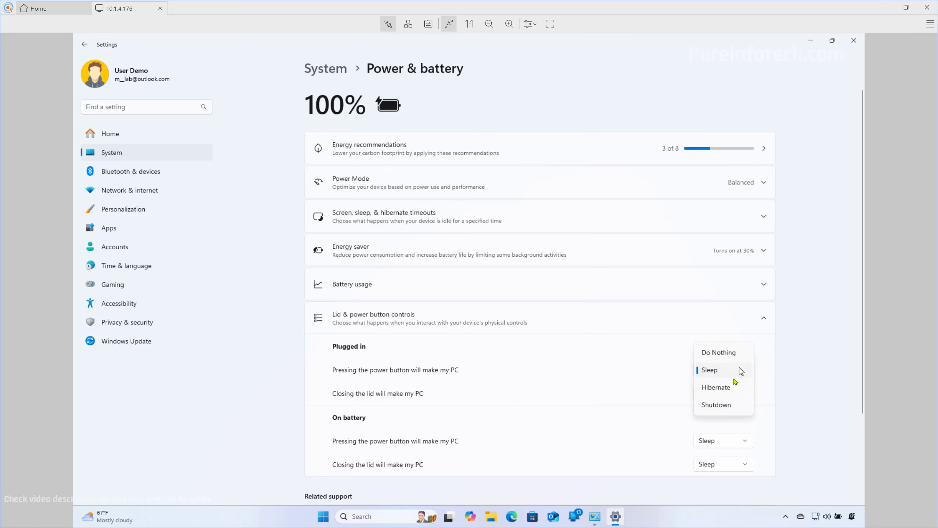
click(733, 392)
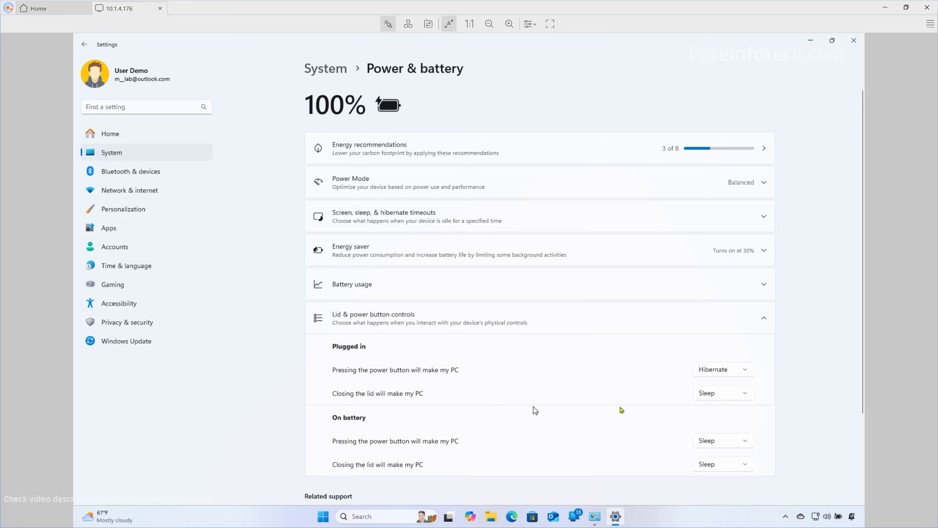
click(722, 394)
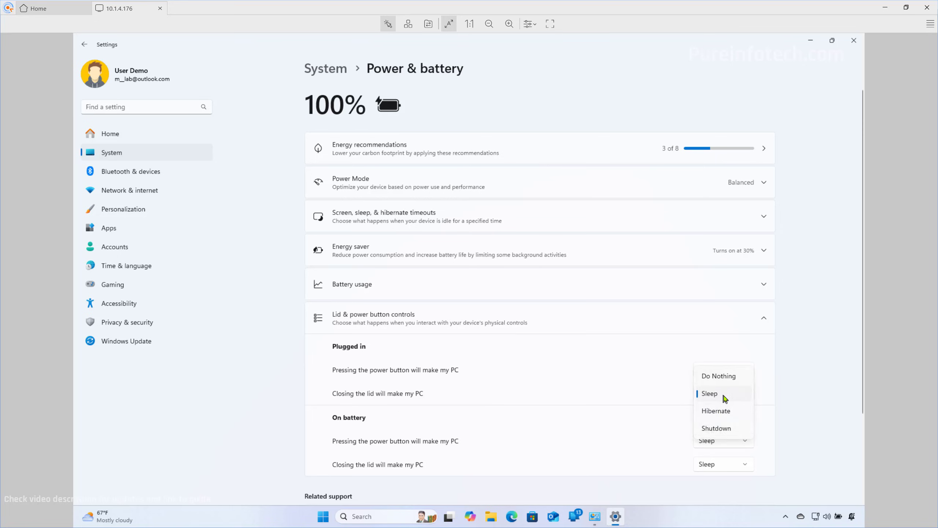
click(717, 416)
click(718, 443)
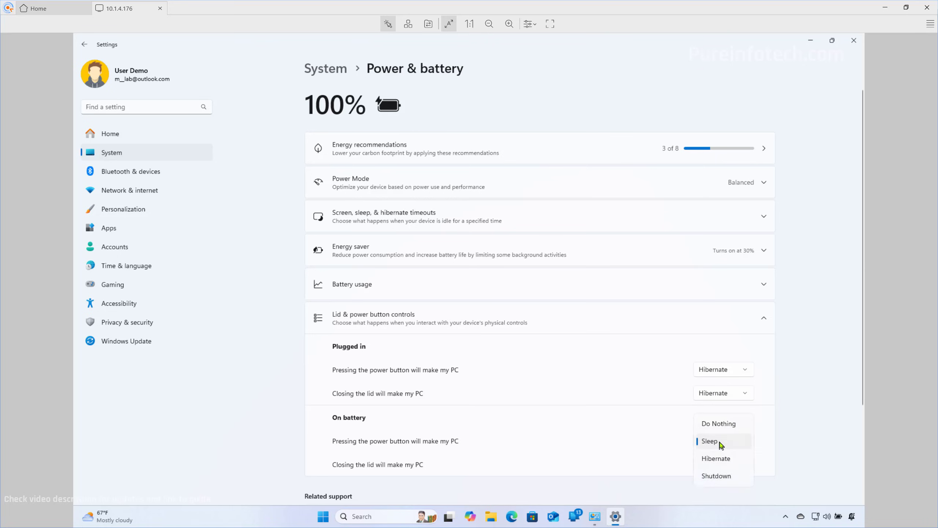
click(730, 462)
click(337, 317)
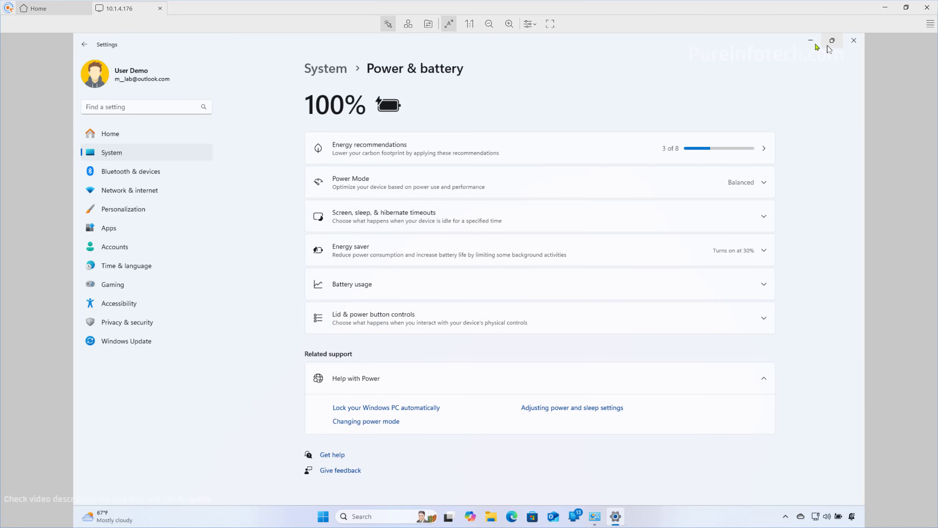
Minimize Settings and return to Control Panel's power button behaviour settings.
click(816, 44)
mouse_move(595, 516)
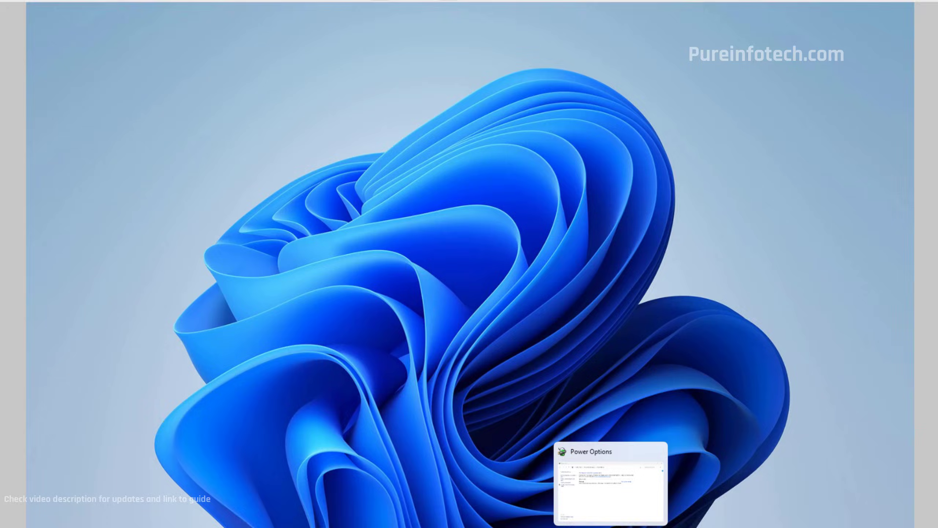
click(610, 484)
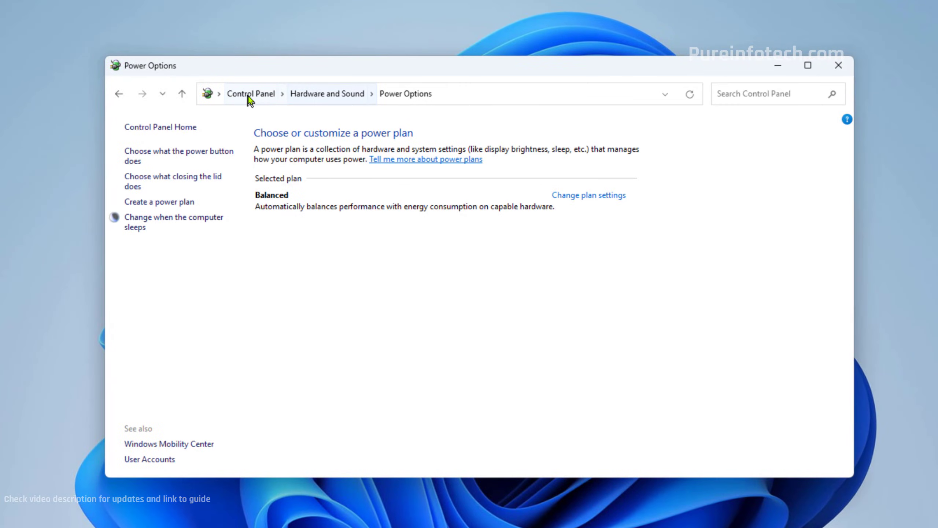
click(249, 95)
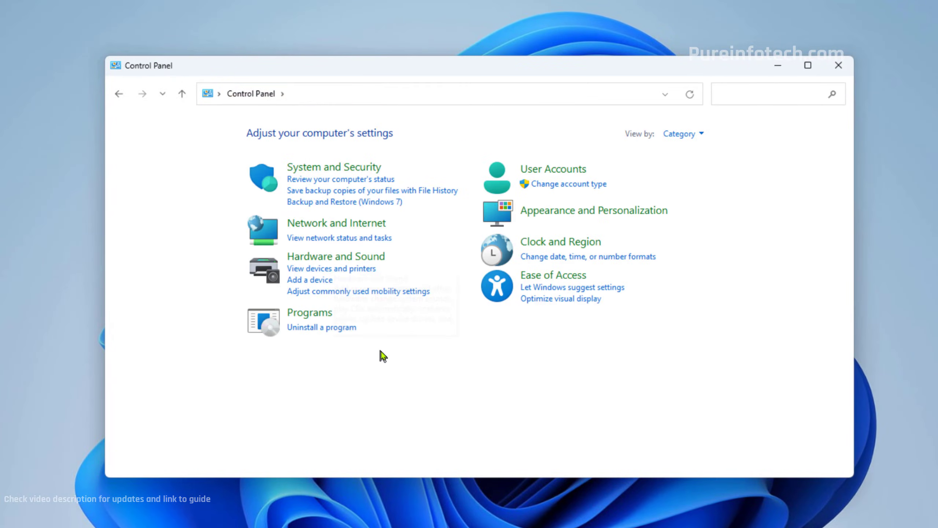
click(334, 261)
click(331, 262)
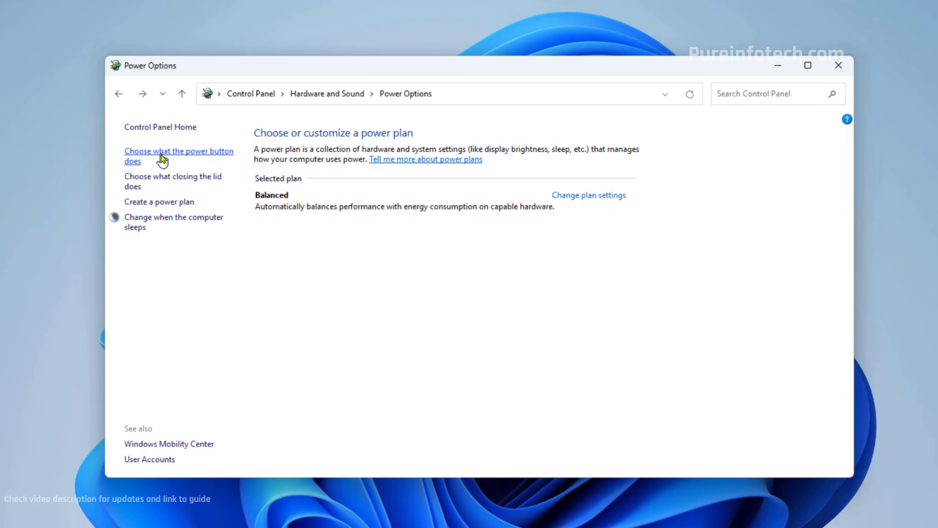
click(188, 163)
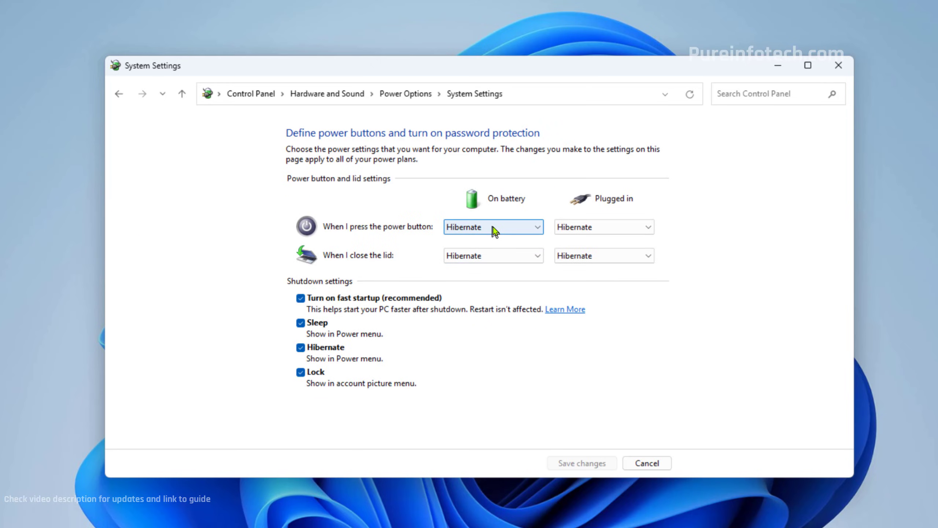
Set power button and lid actions to Hibernate on battery and plugged in, and save.
click(494, 229)
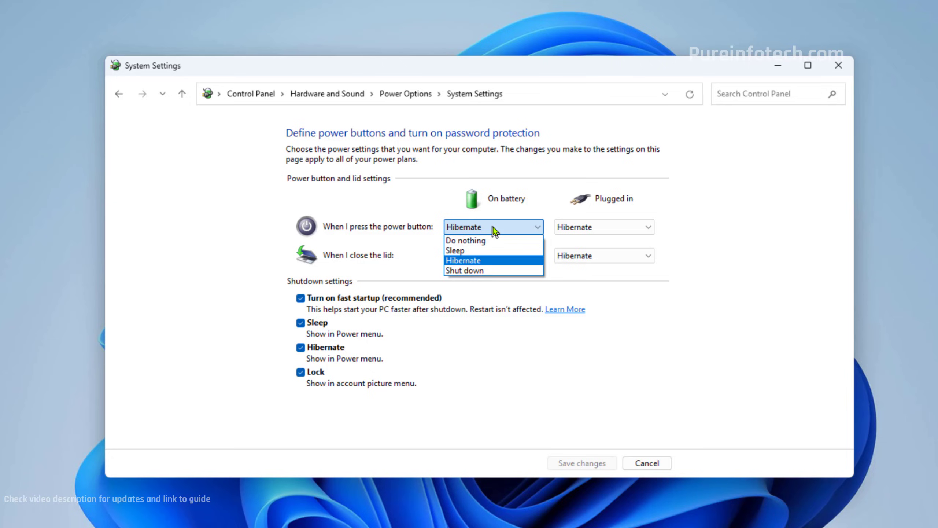
click(495, 230)
click(497, 257)
click(497, 257)
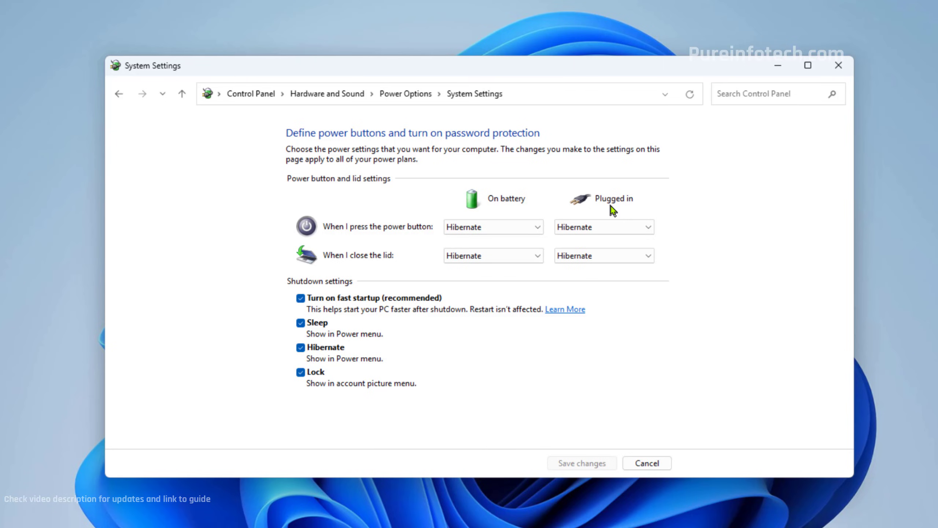
click(588, 227)
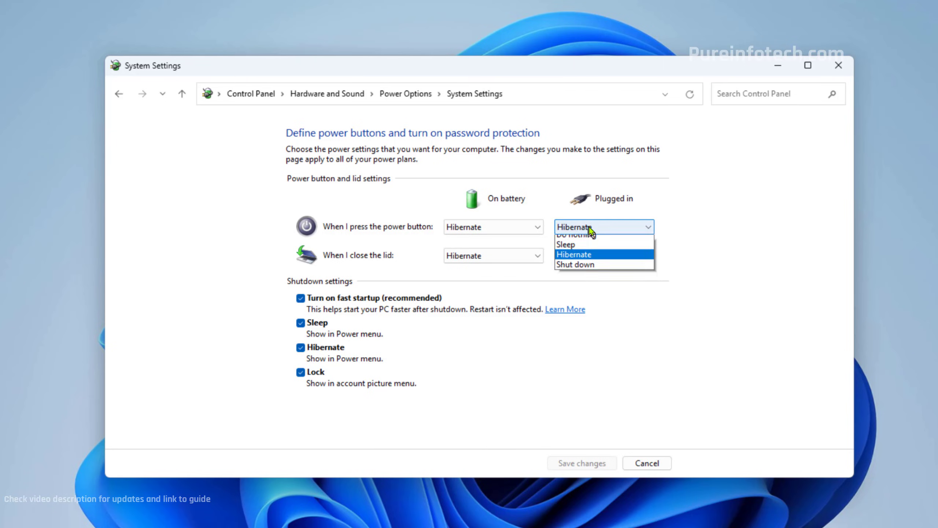
click(580, 261)
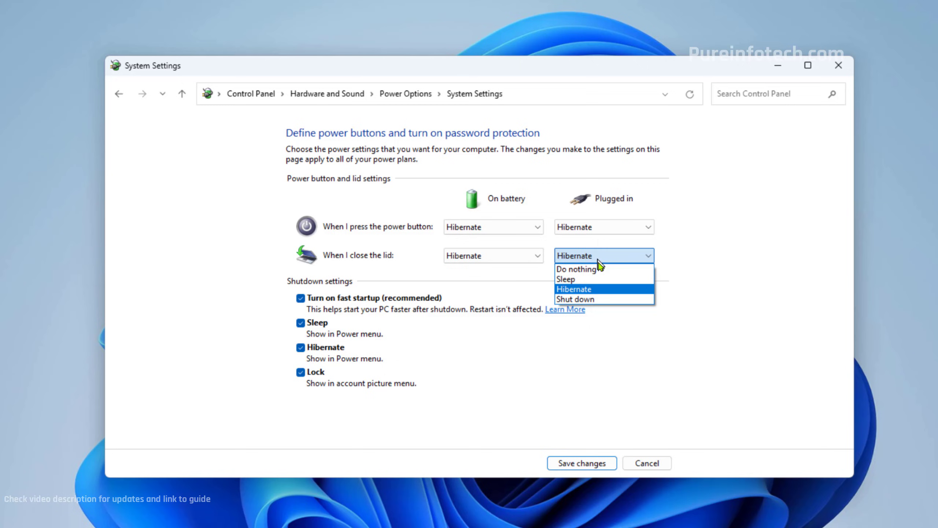
click(711, 295)
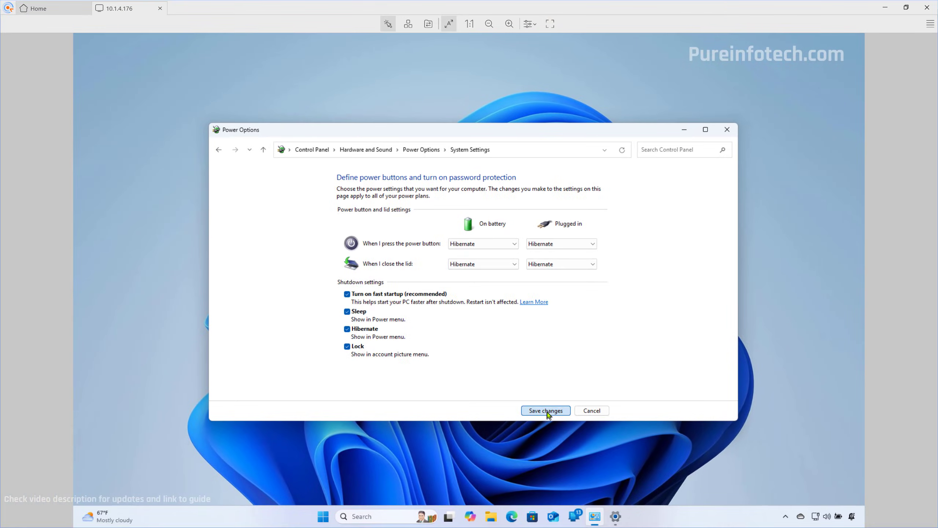
click(584, 463)
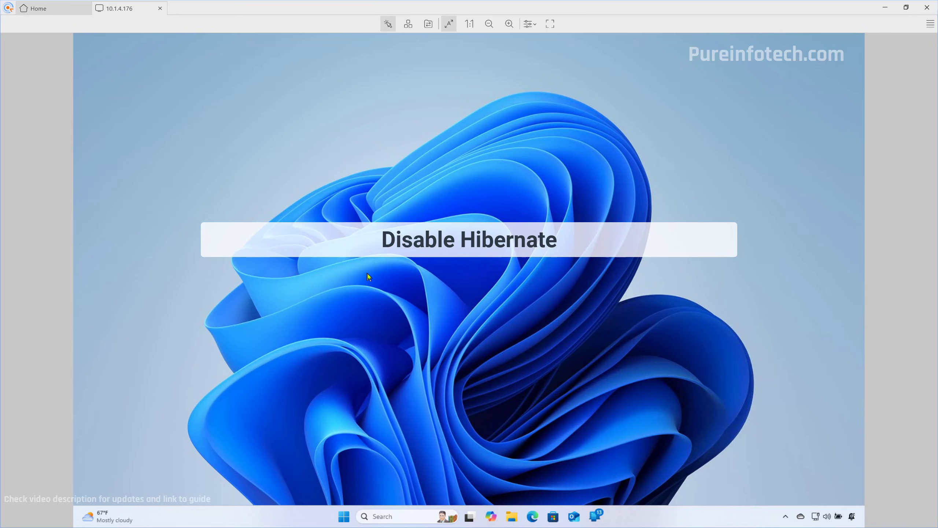
Open Settings from a Start search for 'set' and expand the lid and power button controls.
key(super)
text(set)
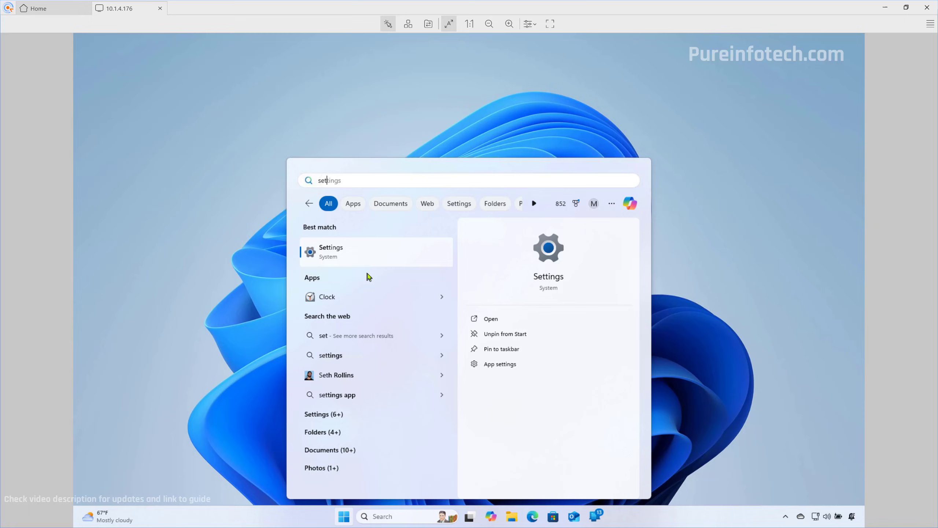
click(354, 245)
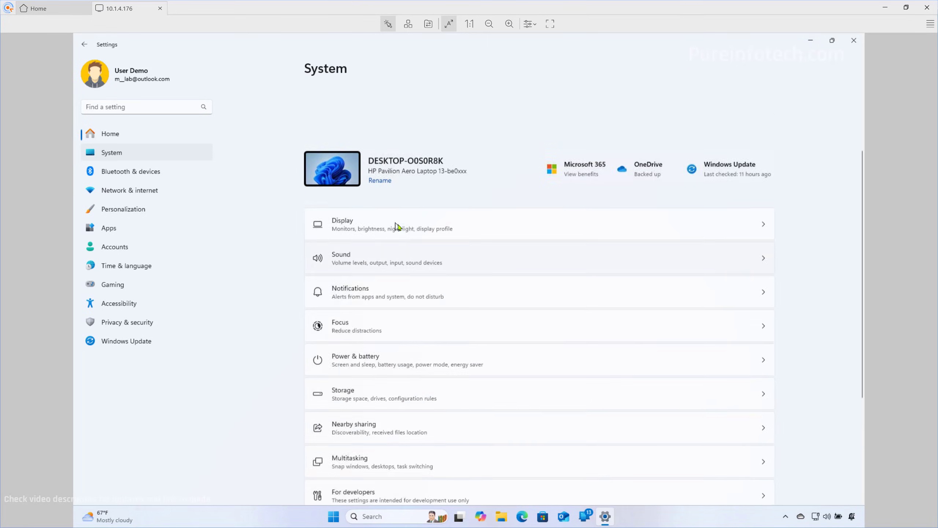
click(372, 305)
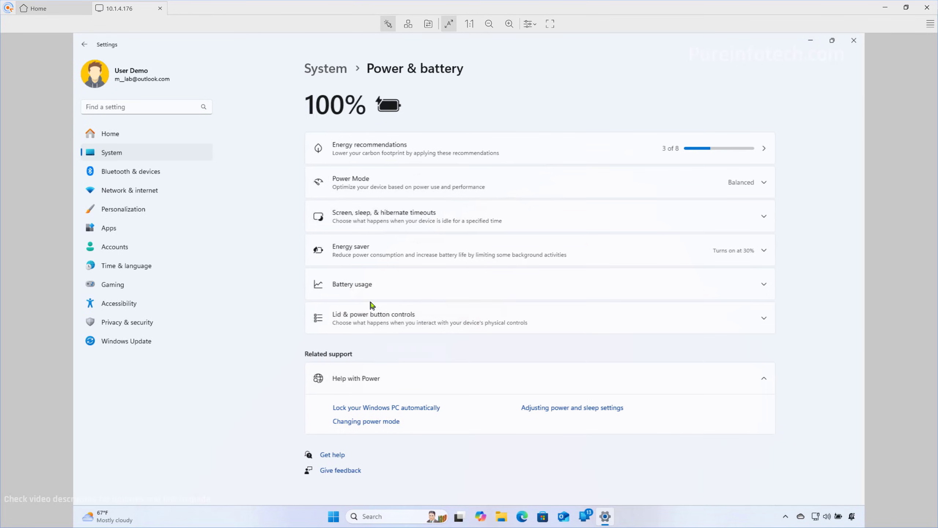
click(424, 319)
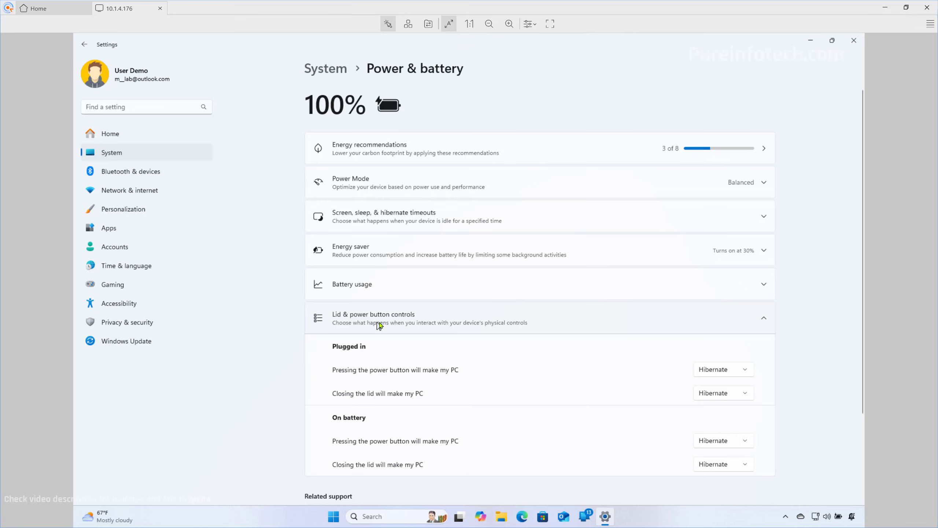
Switch all four power button and lid actions from Hibernate to Sleep, then close Settings.
click(725, 371)
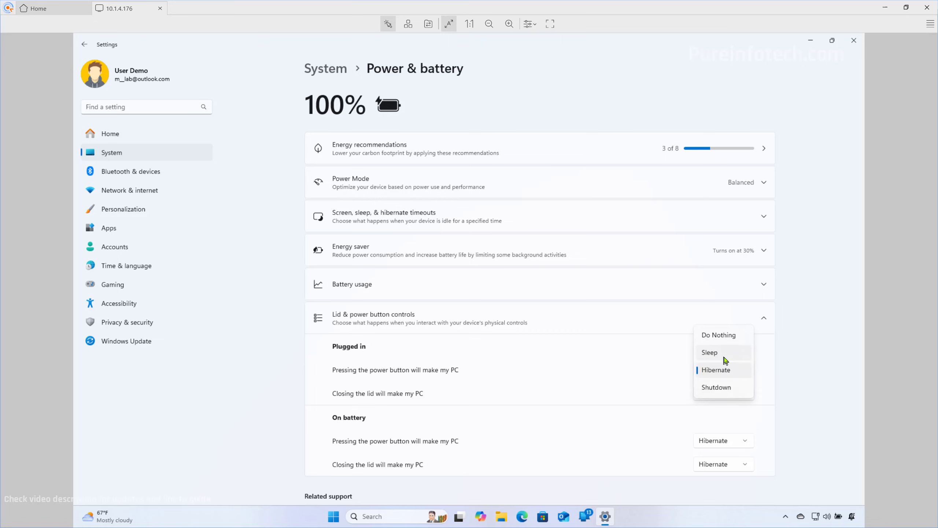
click(724, 354)
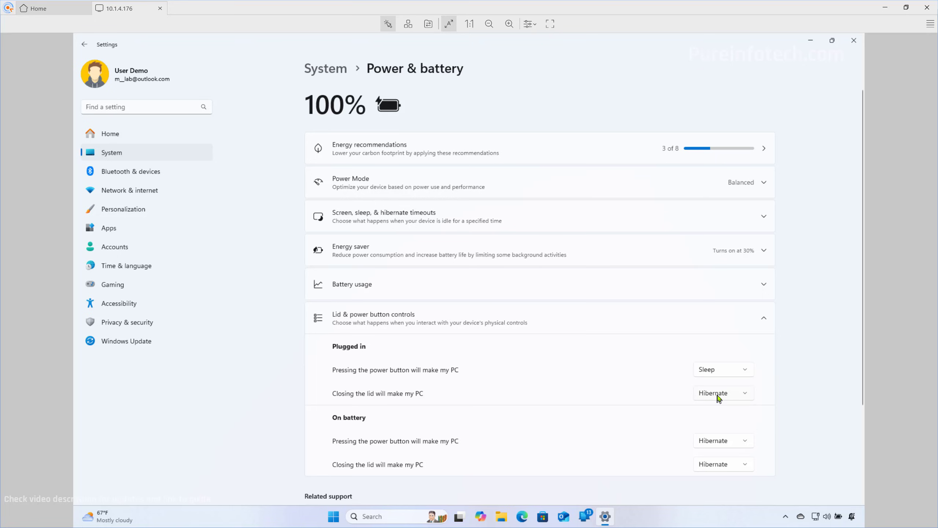
click(719, 394)
click(719, 372)
click(739, 446)
click(720, 426)
click(723, 464)
click(722, 449)
click(854, 41)
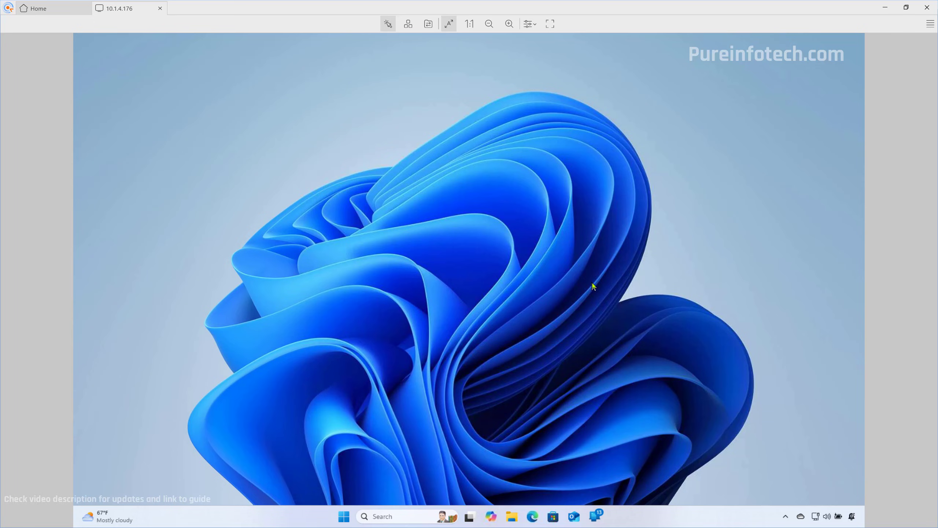
Open Control Panel's power button settings via a 'con' search, untick Hibernate, and save.
key(super)
text(con)
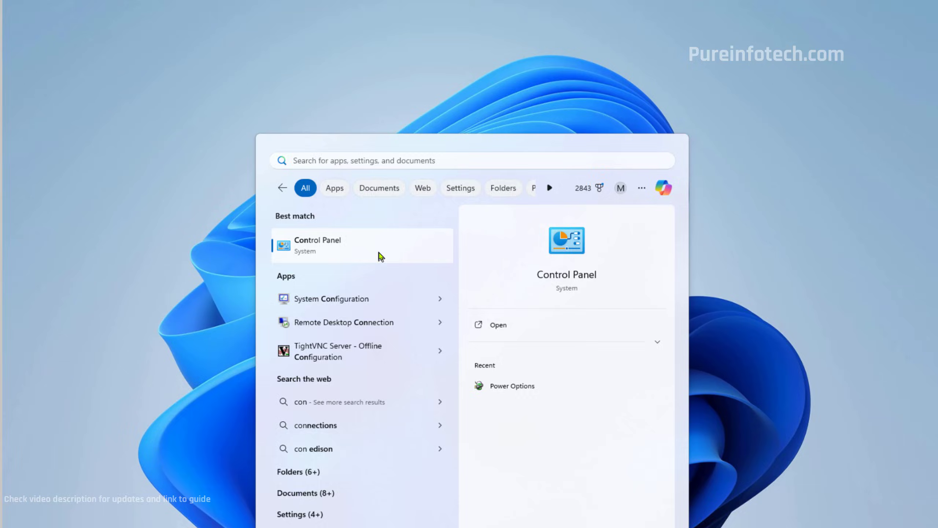
click(381, 256)
click(355, 252)
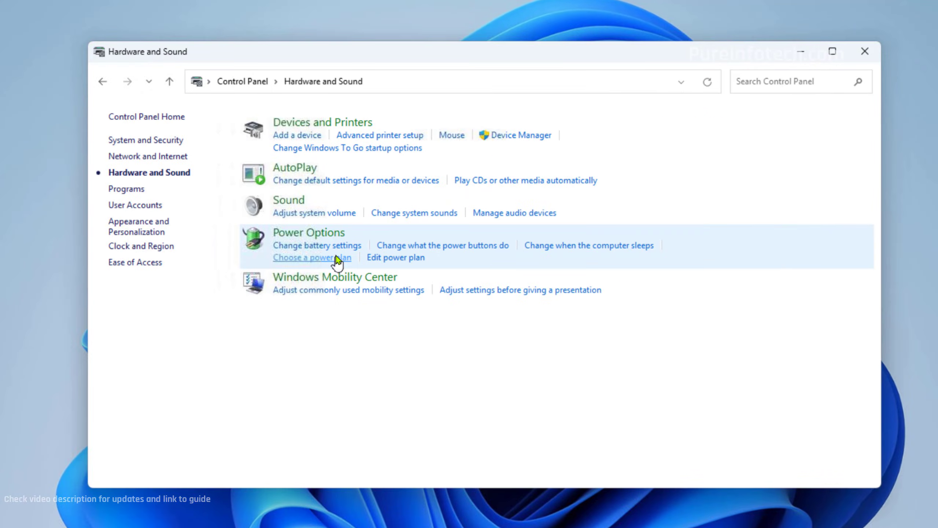
click(319, 244)
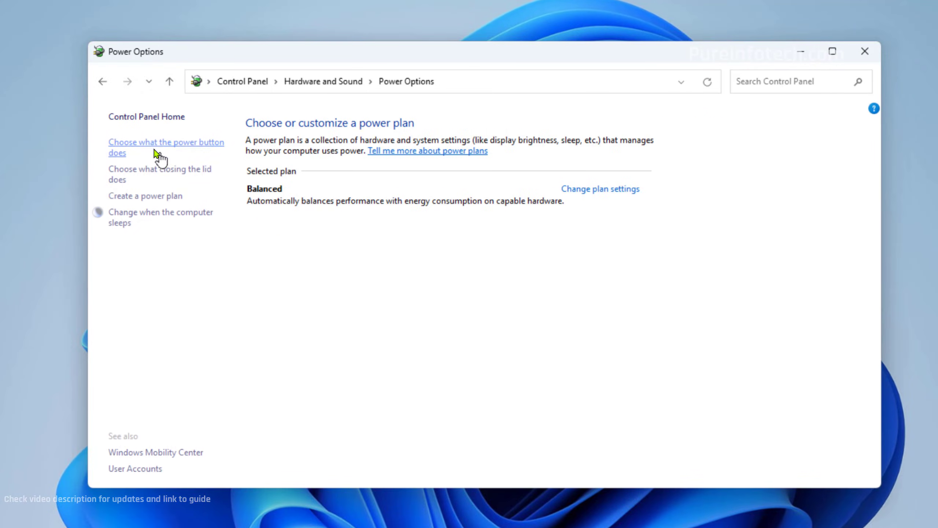
click(151, 150)
click(361, 167)
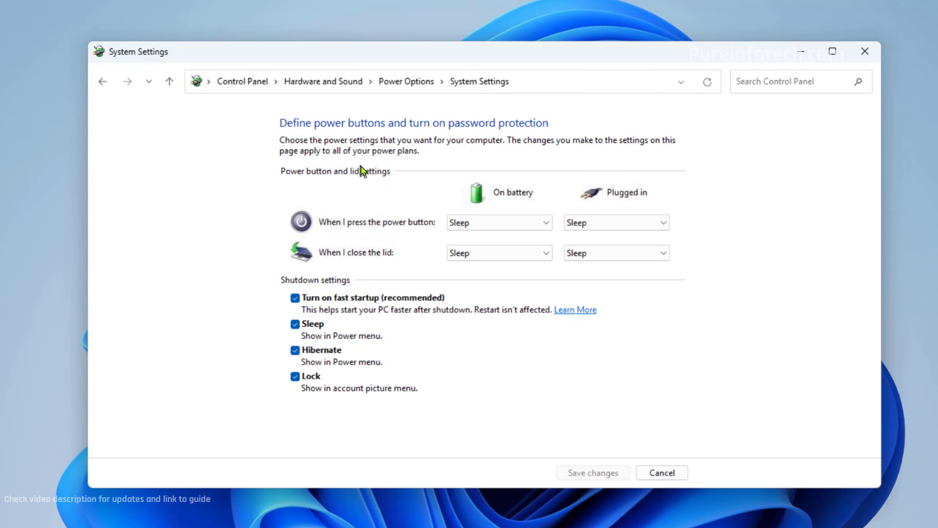
click(507, 223)
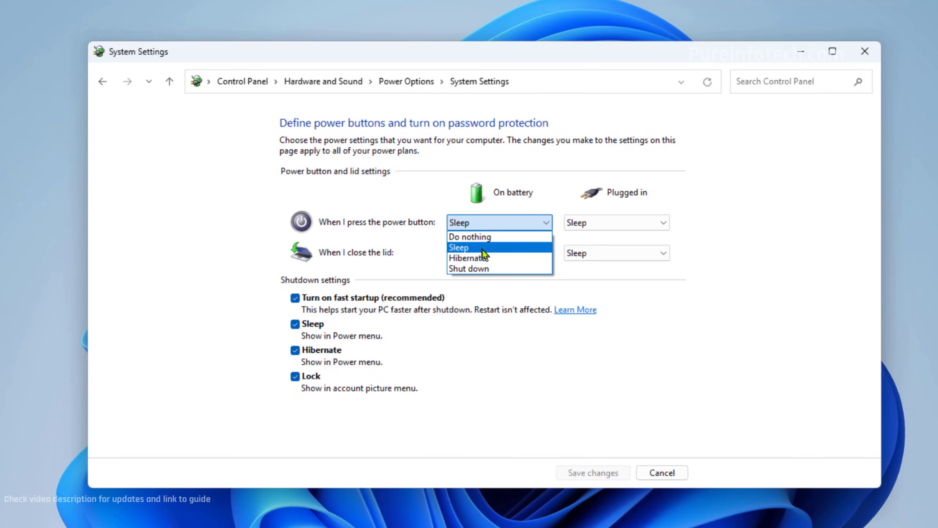
click(298, 353)
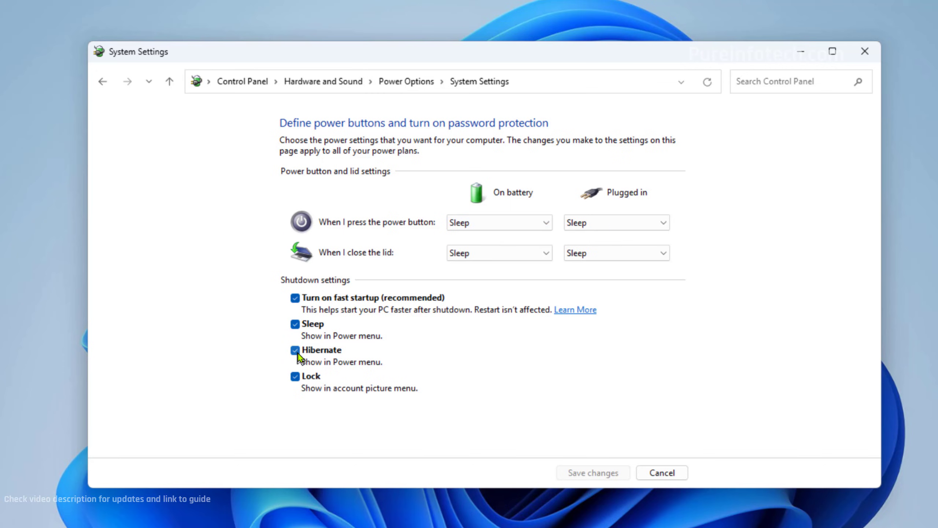
click(297, 353)
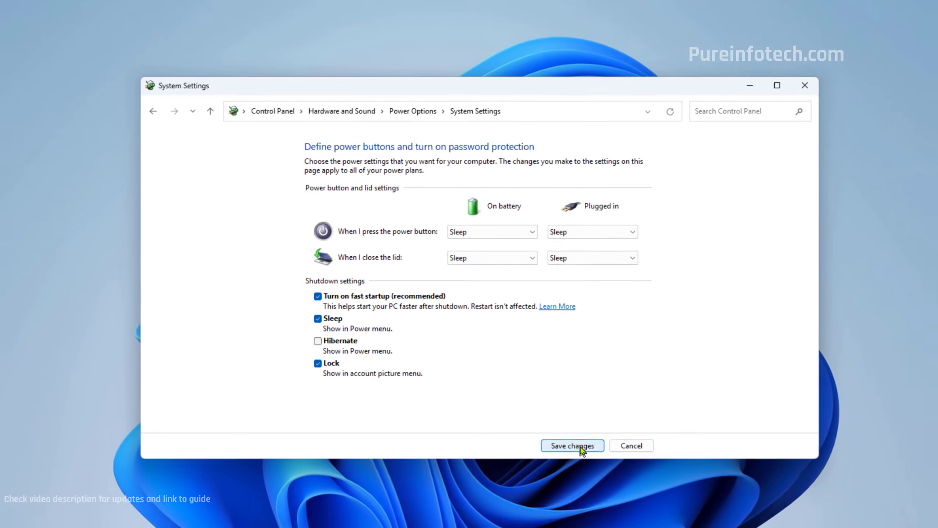
click(602, 474)
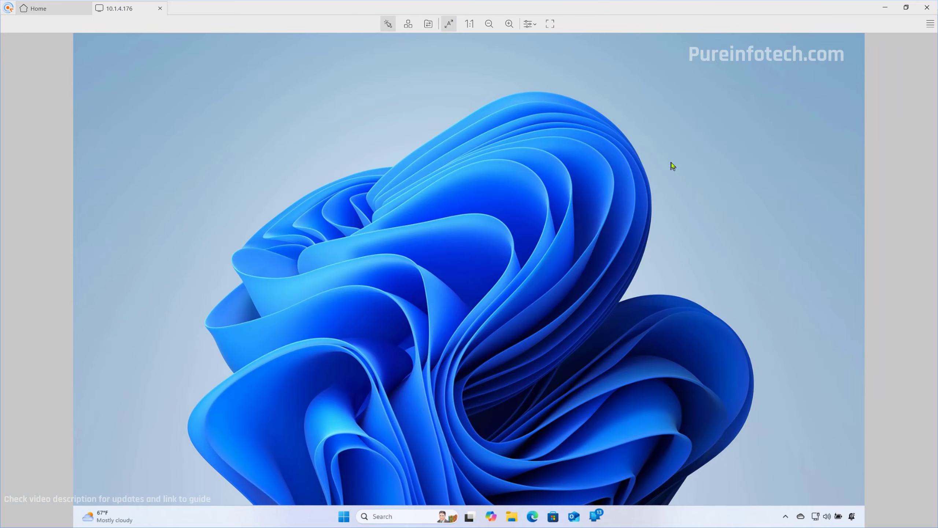
Start Terminal as administrator and run powercfg /hibernate off.
key(super)
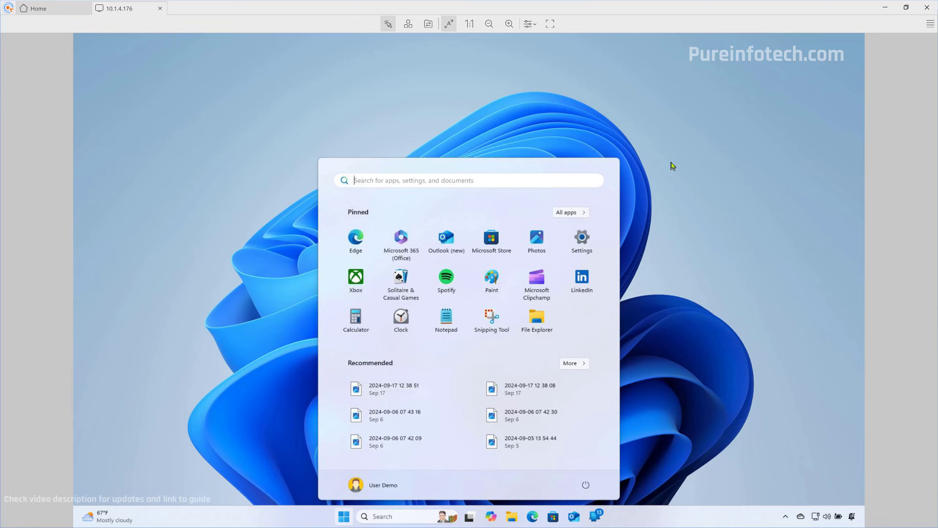
text(ter)
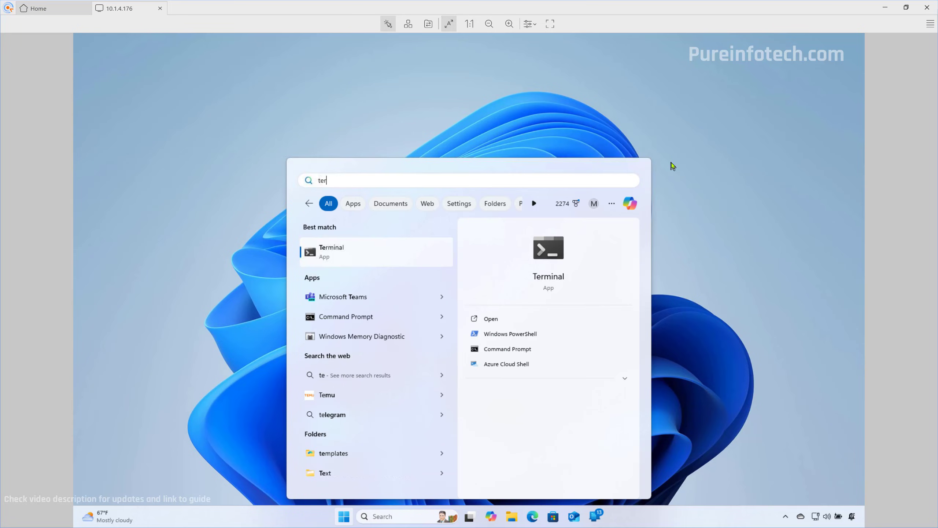
right_click(403, 251)
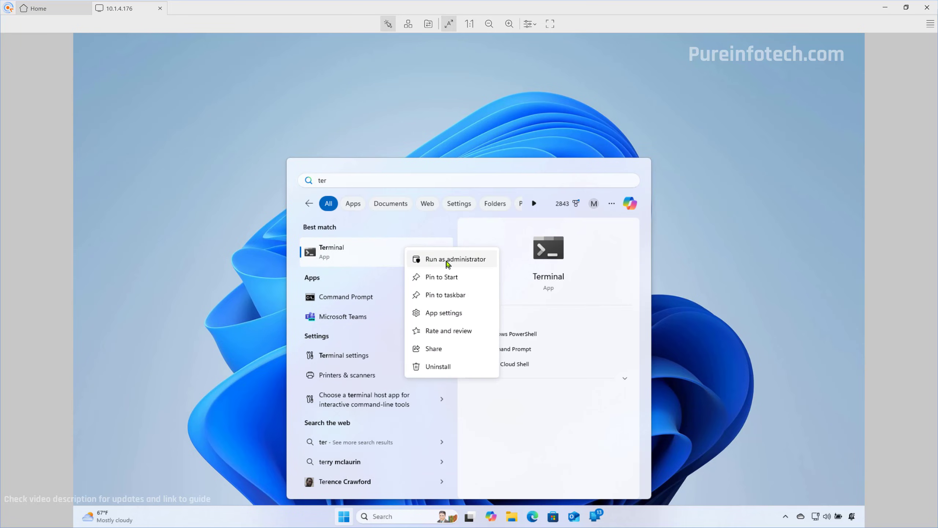
click(447, 260)
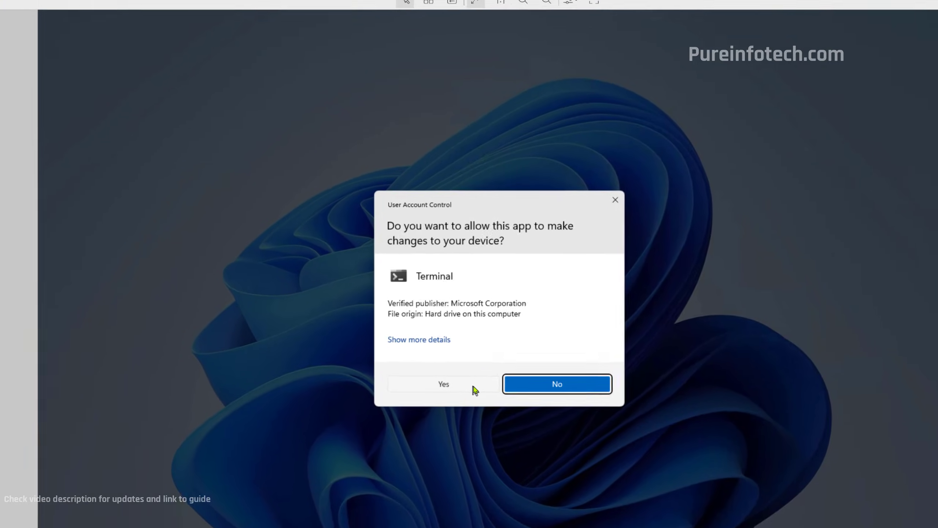
click(414, 354)
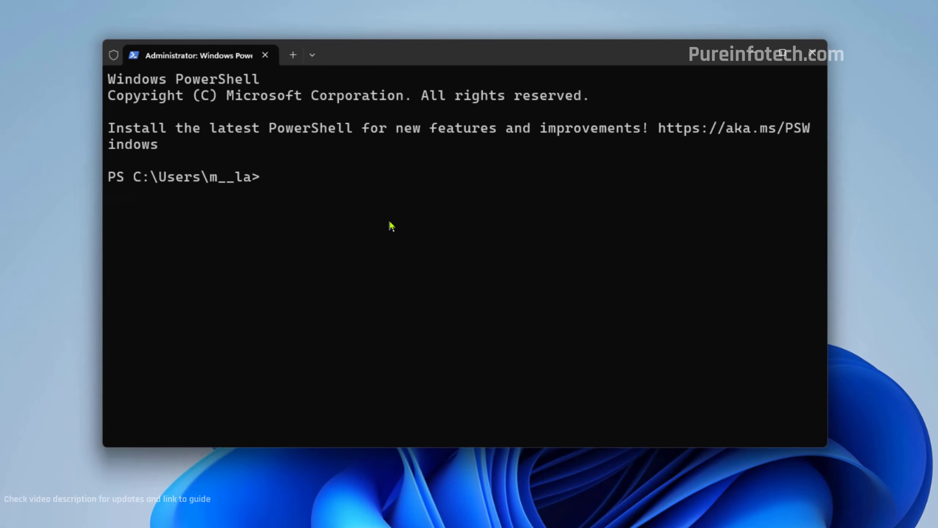
text(powercfg /hibernate off)
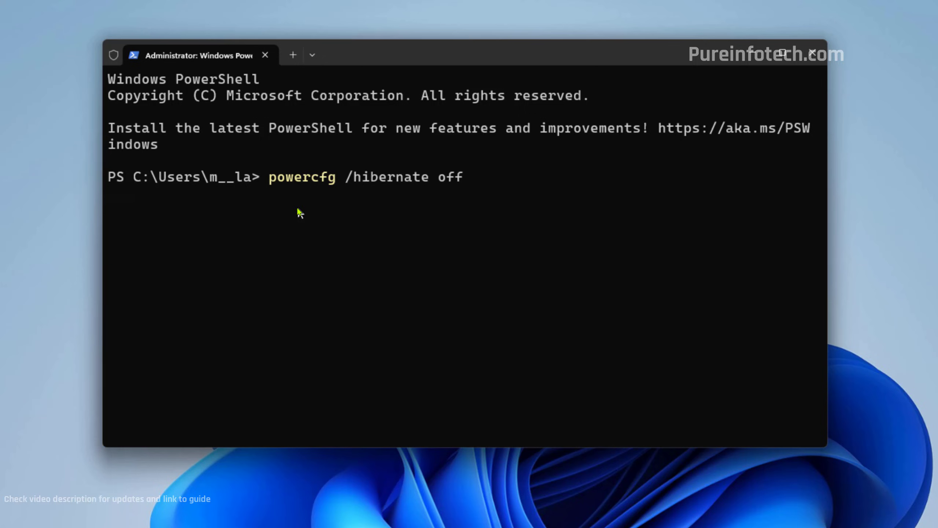
key(Return)
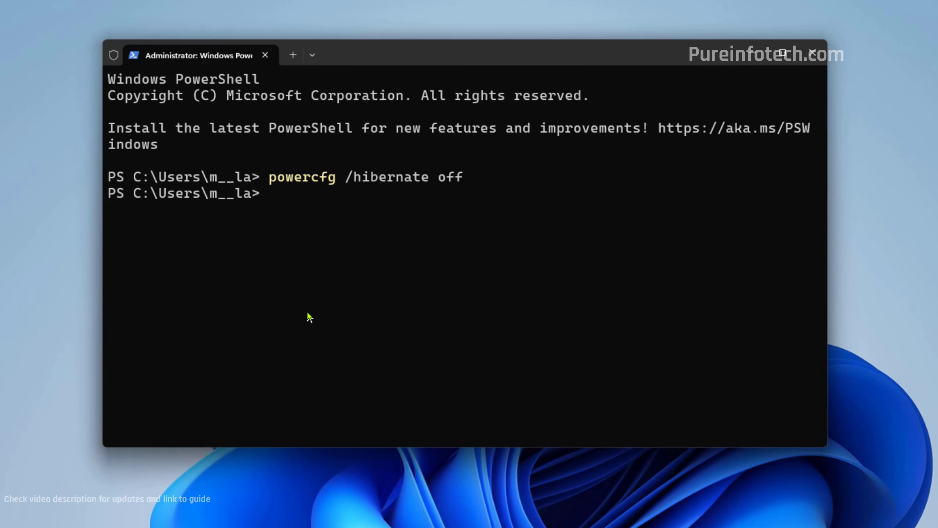
Paste and run powercfg /availablesleepstates to confirm hibernation is not enabled.
text(powercfg /availablesleepstates)
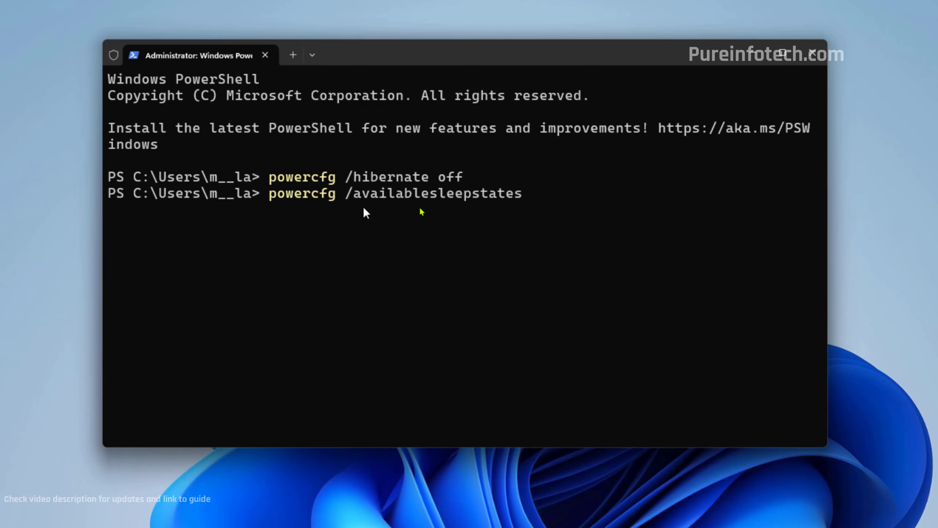
key(Return)
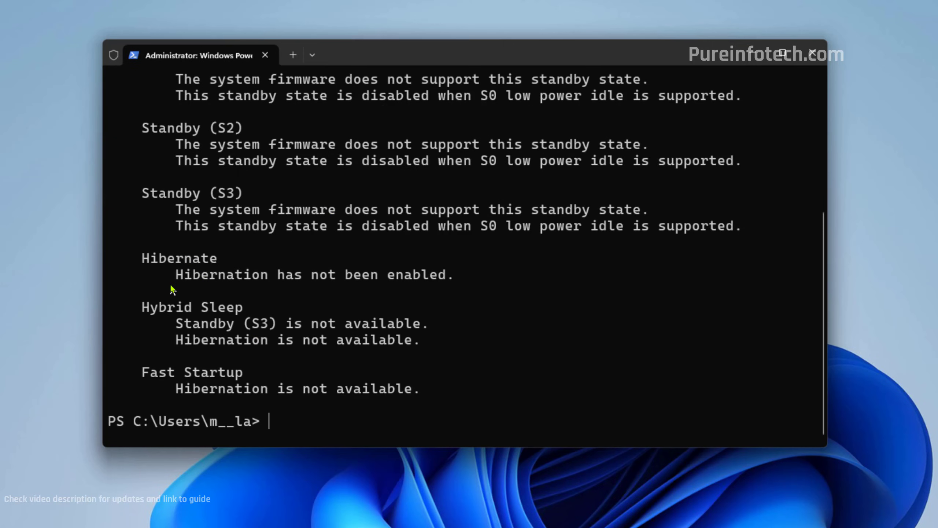